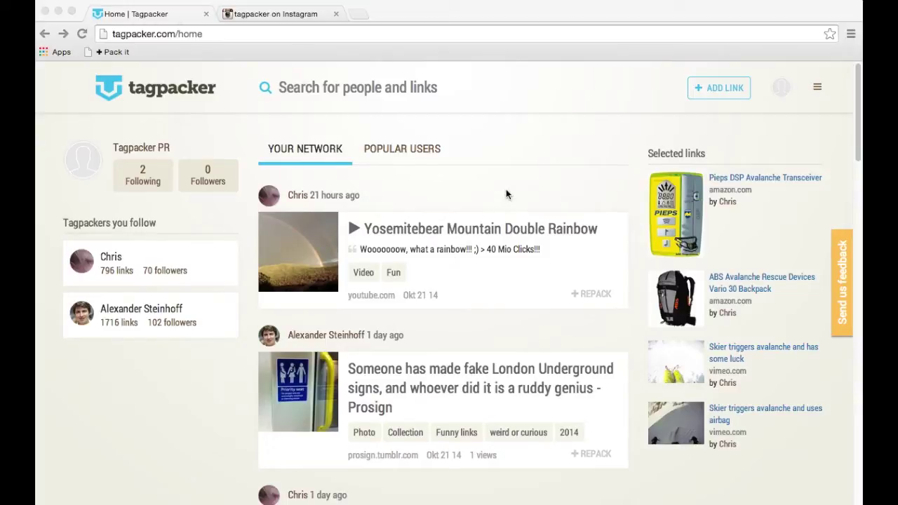
Set the account's profile photo to tagpacker logo.png from the Desktop in Settings
{"action": "left_click", "coordinate": [817, 88]}
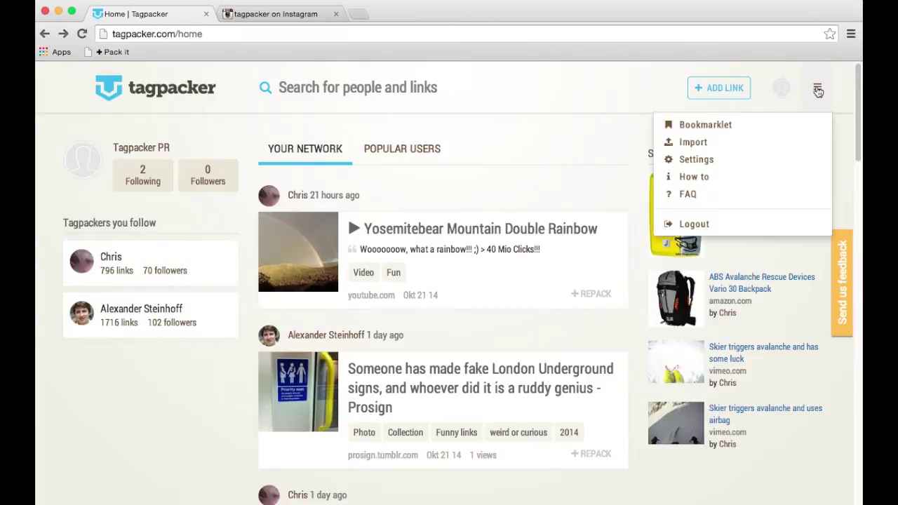
{"action": "left_click", "coordinate": [696, 160]}
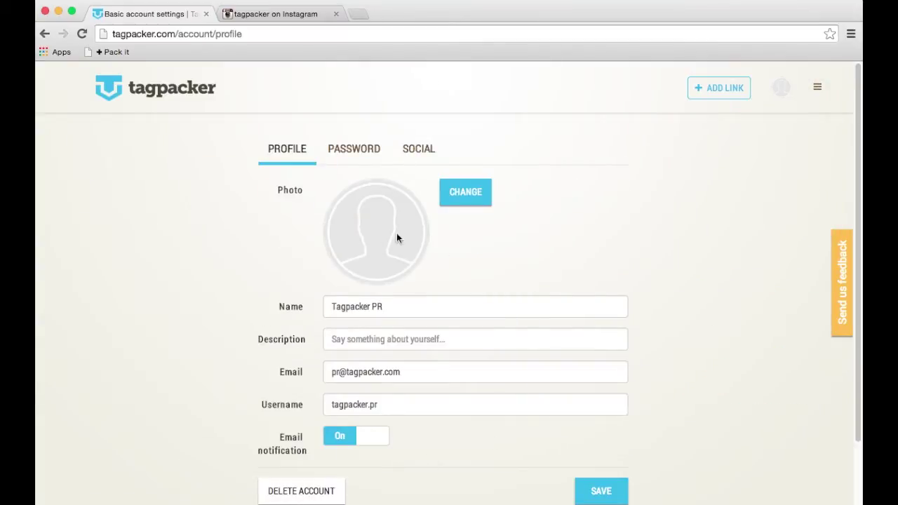
{"action": "left_click", "coordinate": [469, 195]}
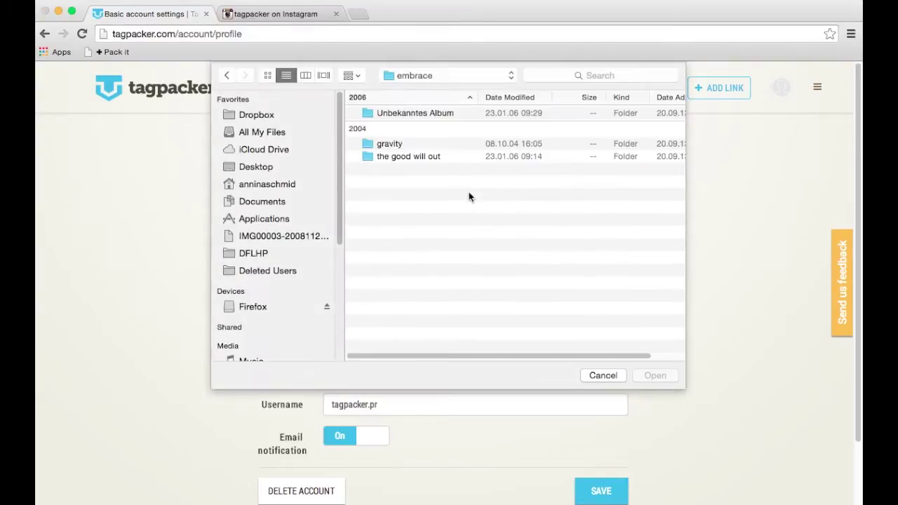
{"action": "left_click", "coordinate": [255, 167]}
{"action": "left_click", "coordinate": [397, 222]}
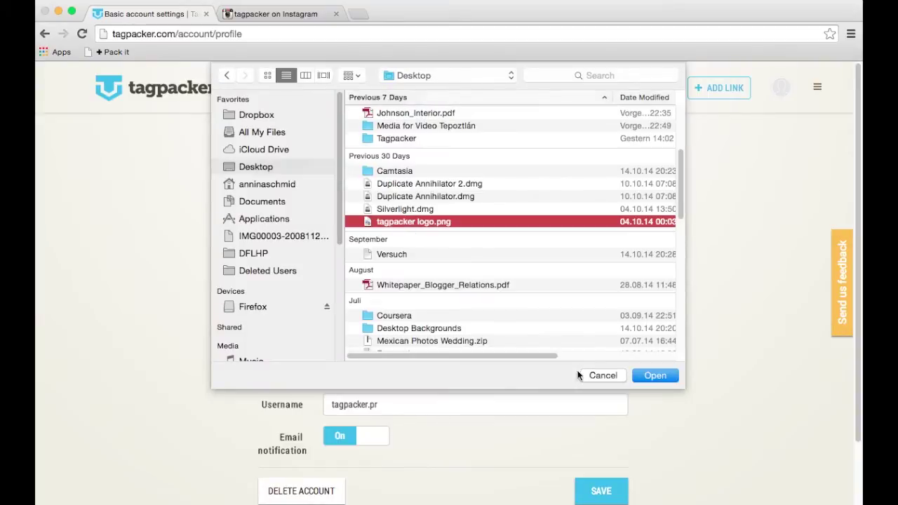
{"action": "left_click", "coordinate": [654, 376]}
{"action": "scroll", "coordinate": [526, 316], "scroll_direction": "down", "scroll_amount": 1}
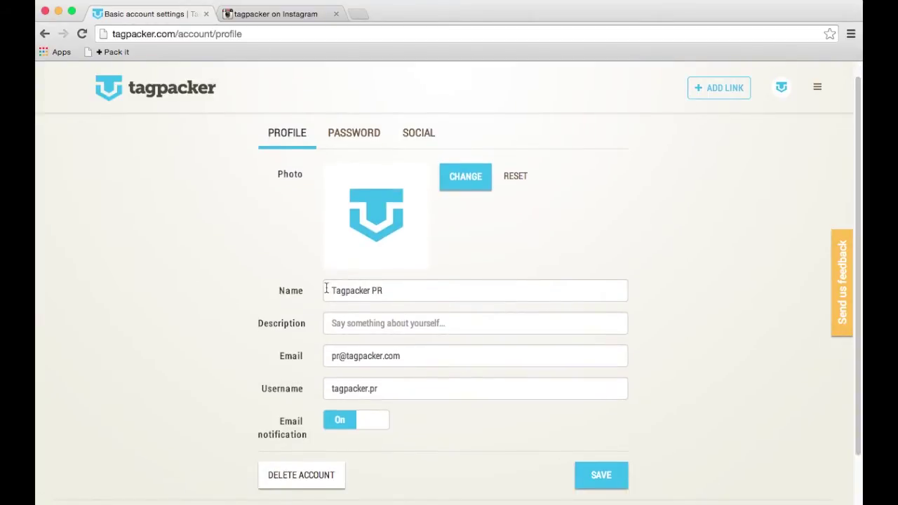
Enter 'Official PR account of Tagpacker' as the profile description and save the profile
{"action": "scroll", "coordinate": [425, 299], "scroll_direction": "down", "scroll_amount": 1}
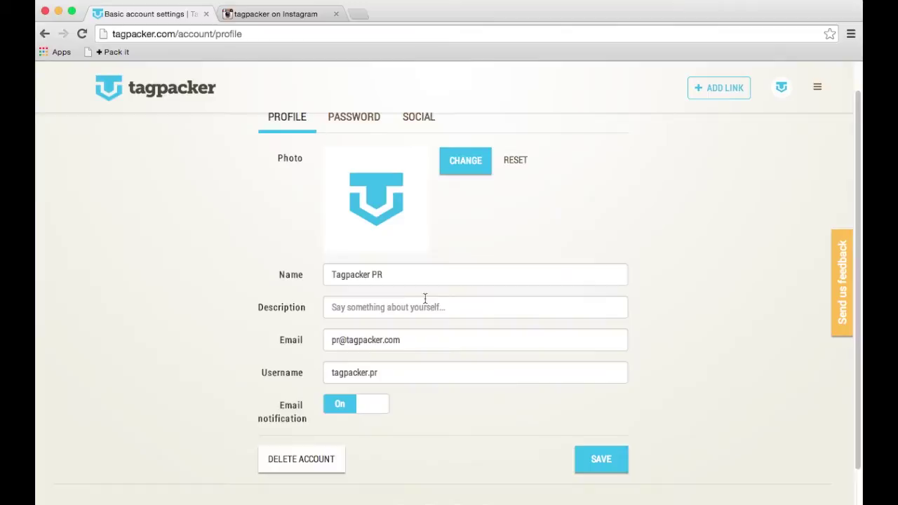
{"action": "left_click", "coordinate": [388, 307]}
{"action": "type", "text": "Officia"}
{"action": "key", "text": "BackSpace"}
{"action": "type", "text": "ial"}
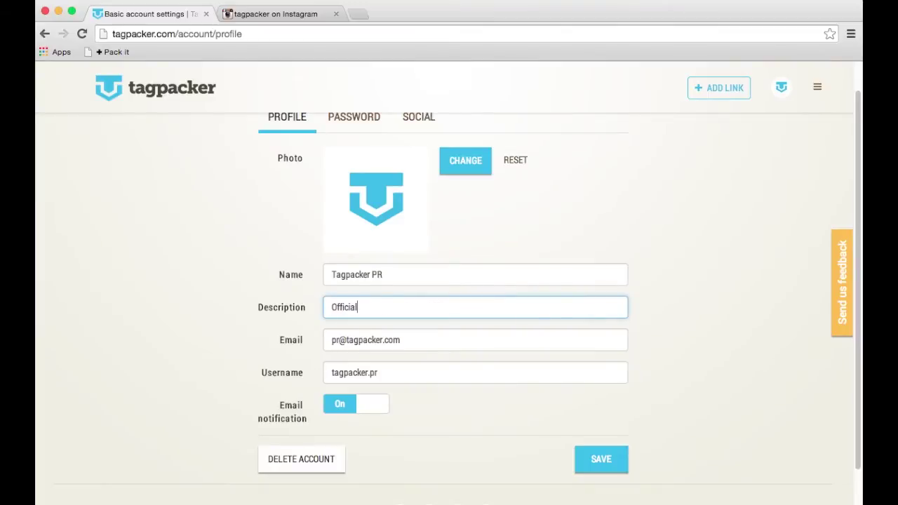
{"action": "type", "text": " PR account of Tagpacker"}
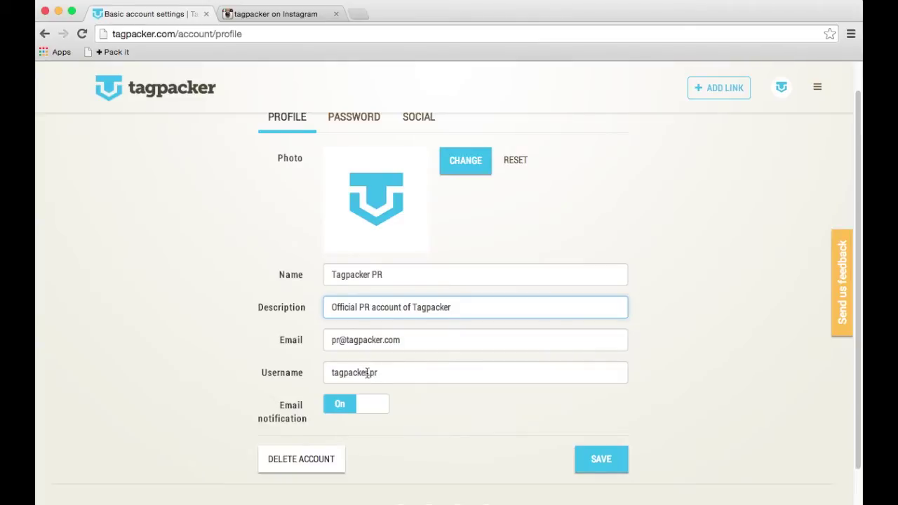
{"action": "left_click", "coordinate": [601, 463]}
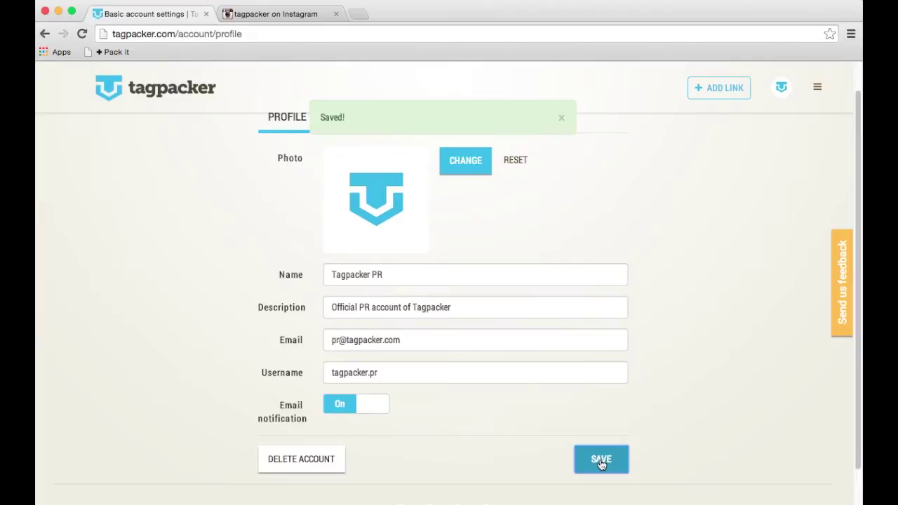
{"action": "left_click", "coordinate": [562, 119]}
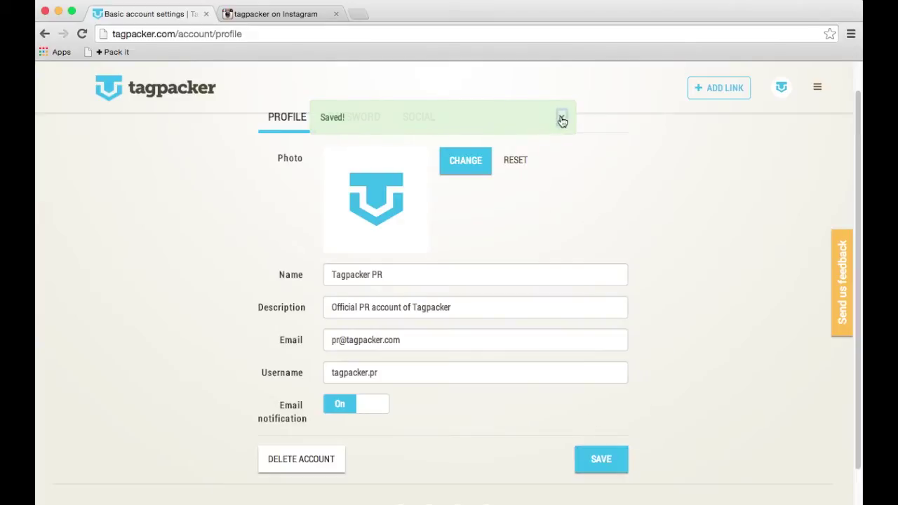
Follow one more user from the Popular Users list, raising Following to 3
{"action": "left_click", "coordinate": [176, 91]}
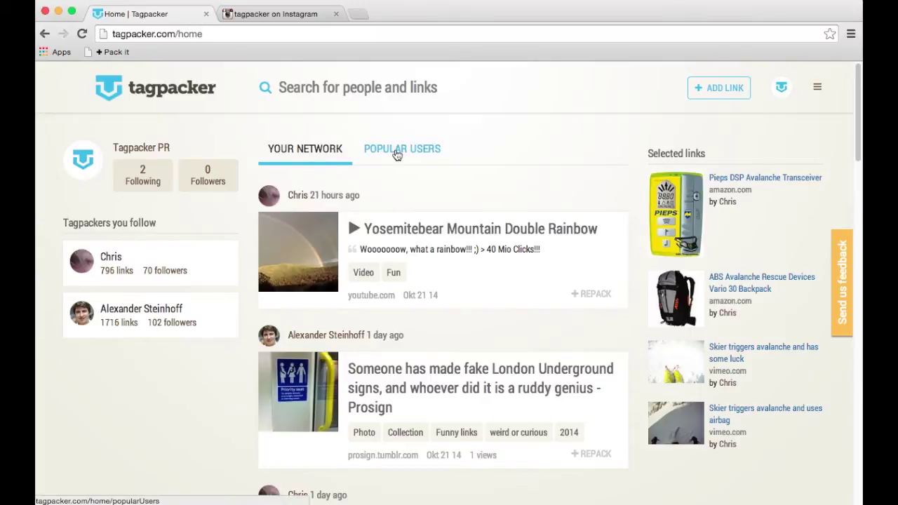
{"action": "left_click", "coordinate": [397, 153]}
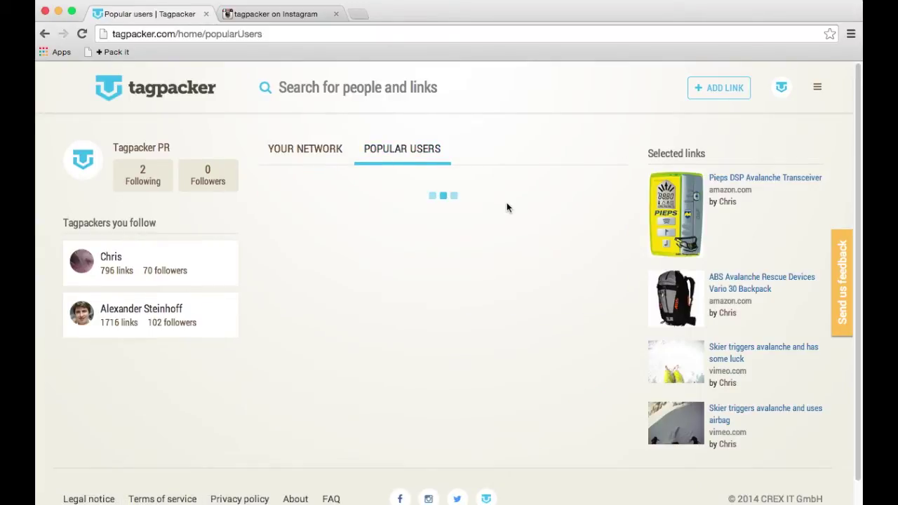
{"action": "scroll", "coordinate": [604, 439], "scroll_direction": "down", "scroll_amount": 5}
{"action": "left_click", "coordinate": [603, 438]}
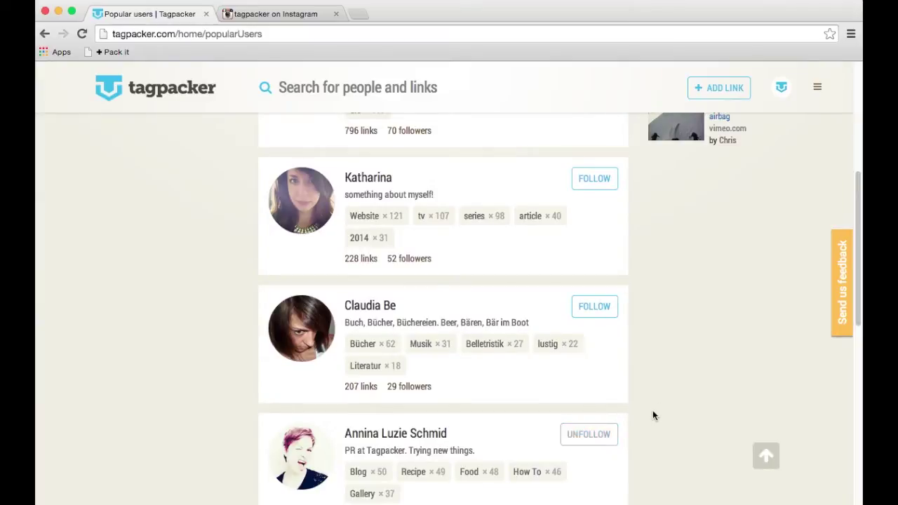
{"action": "scroll", "coordinate": [653, 415], "scroll_direction": "up", "scroll_amount": 5}
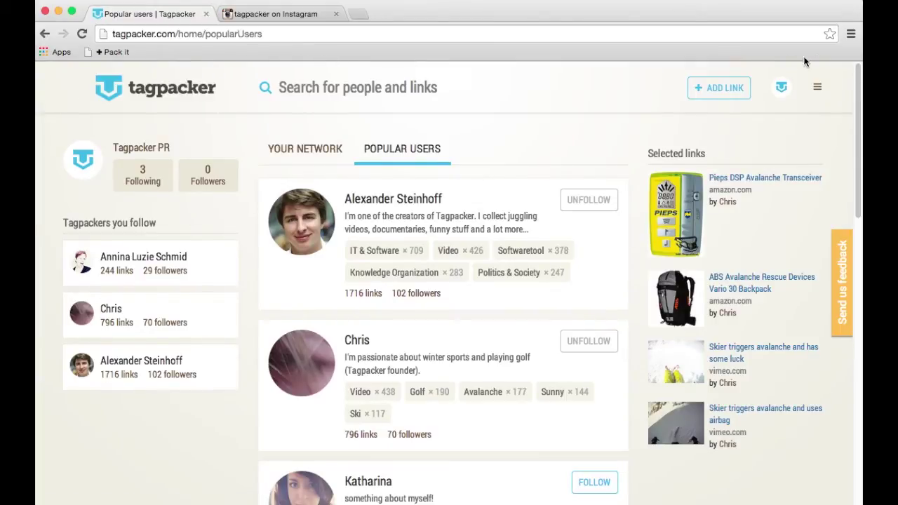
{"action": "left_click", "coordinate": [851, 35]}
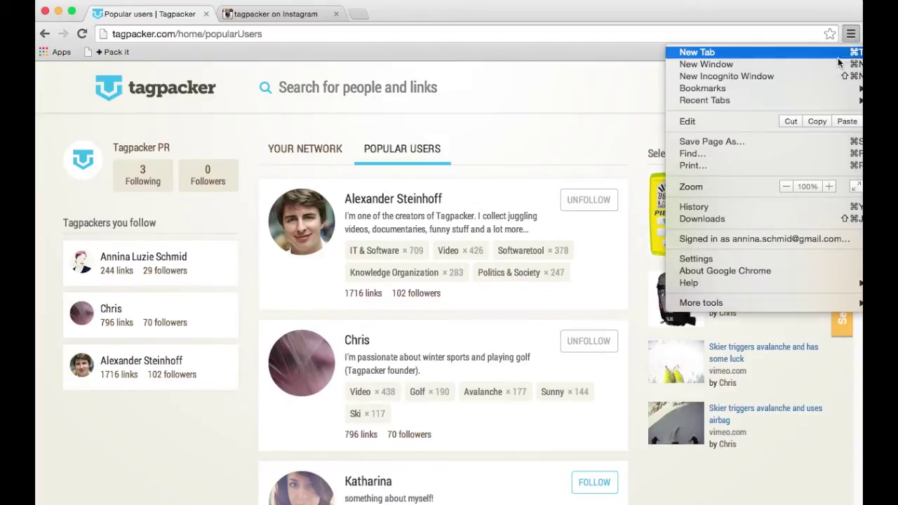
{"action": "mouse_move", "coordinate": [793, 89]}
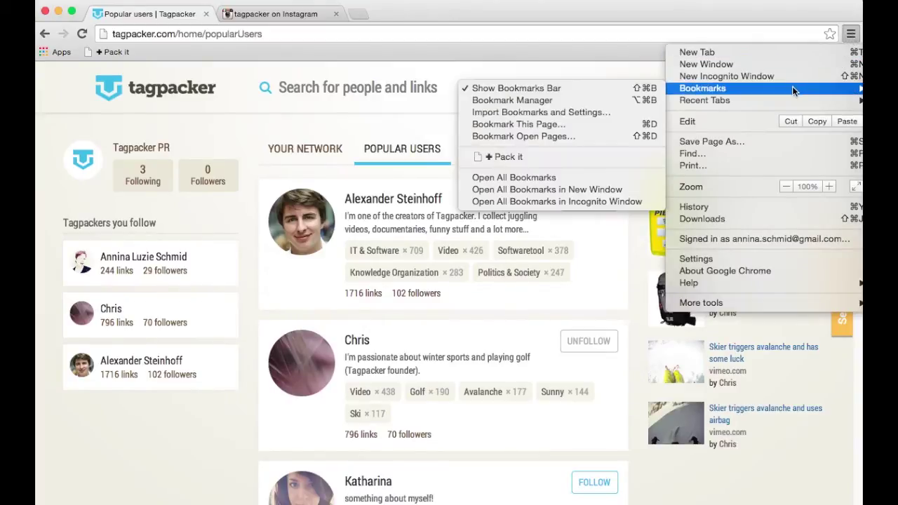
{"action": "left_click", "coordinate": [569, 90]}
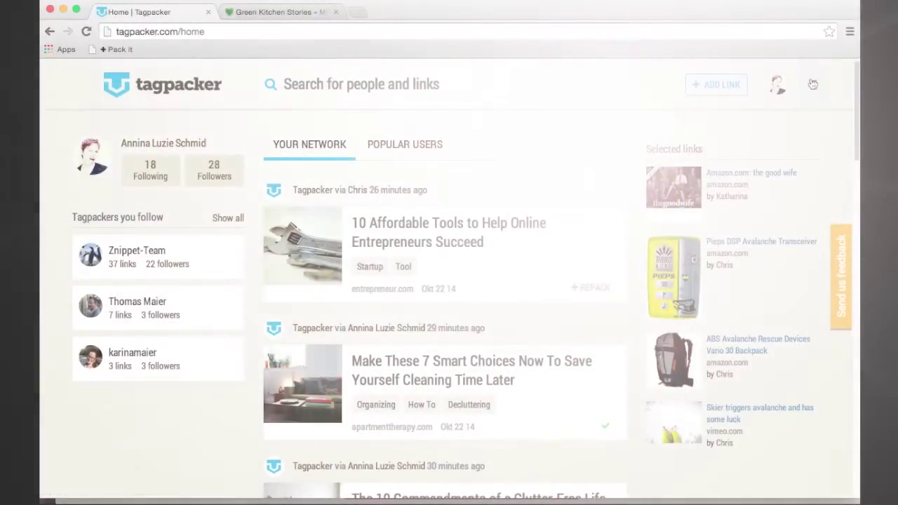
{"action": "left_click", "coordinate": [777, 84]}
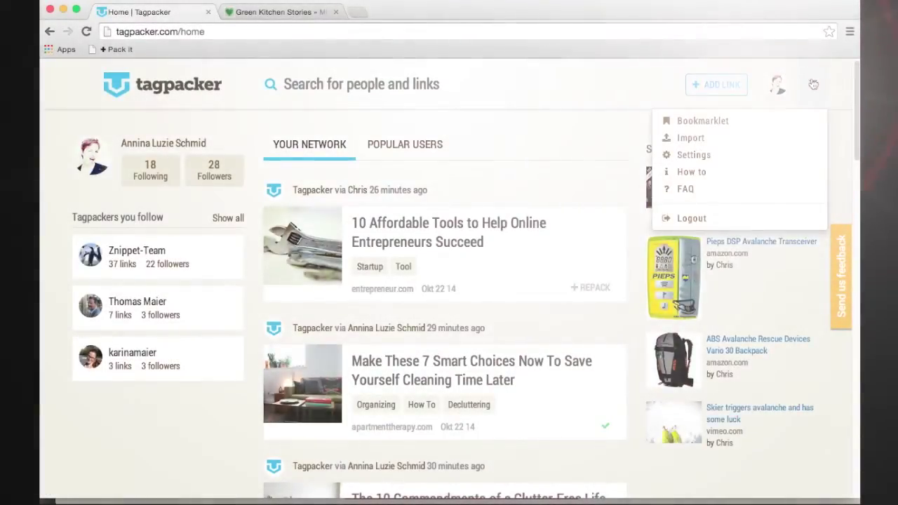
{"action": "left_click", "coordinate": [812, 84]}
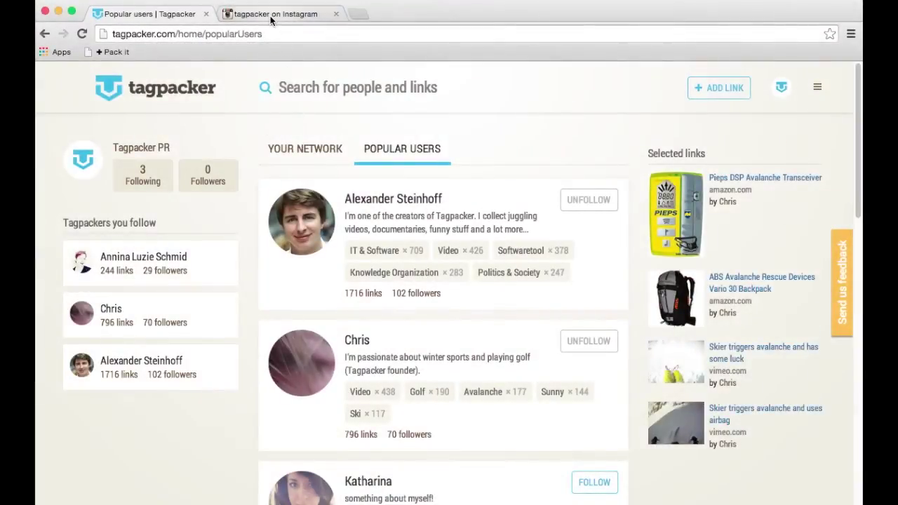
Switch to the tagpacker Instagram tab and scroll through its profile posts
{"action": "left_click", "coordinate": [272, 14]}
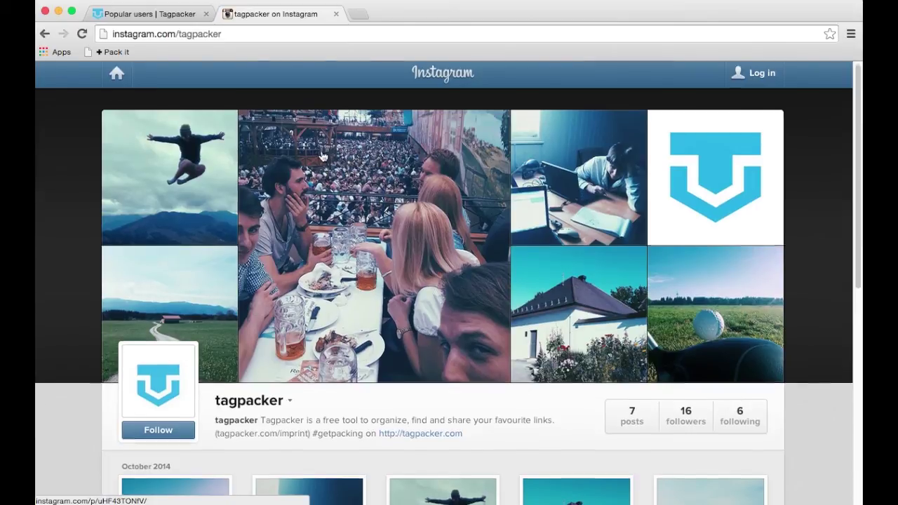
{"action": "scroll", "coordinate": [337, 160], "scroll_direction": "down", "scroll_amount": 3}
{"action": "scroll", "coordinate": [315, 148], "scroll_direction": "up", "scroll_amount": 3}
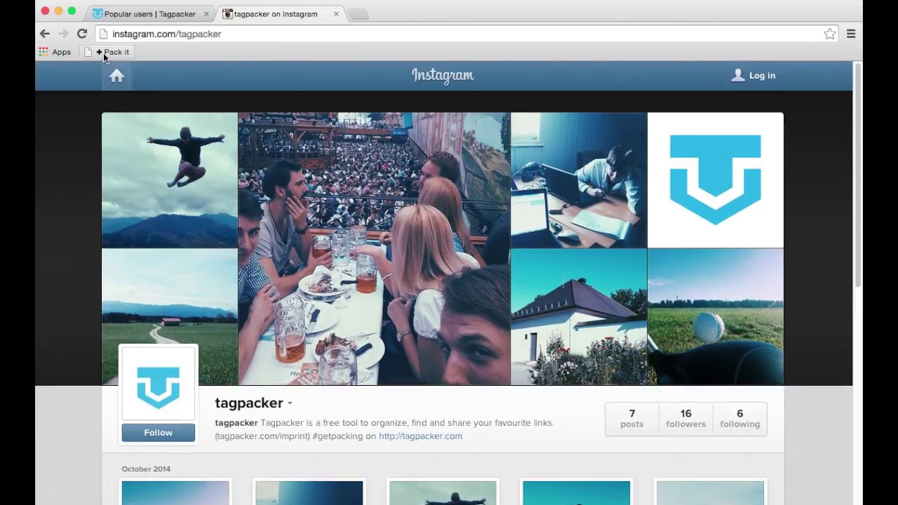
{"action": "left_click", "coordinate": [103, 53]}
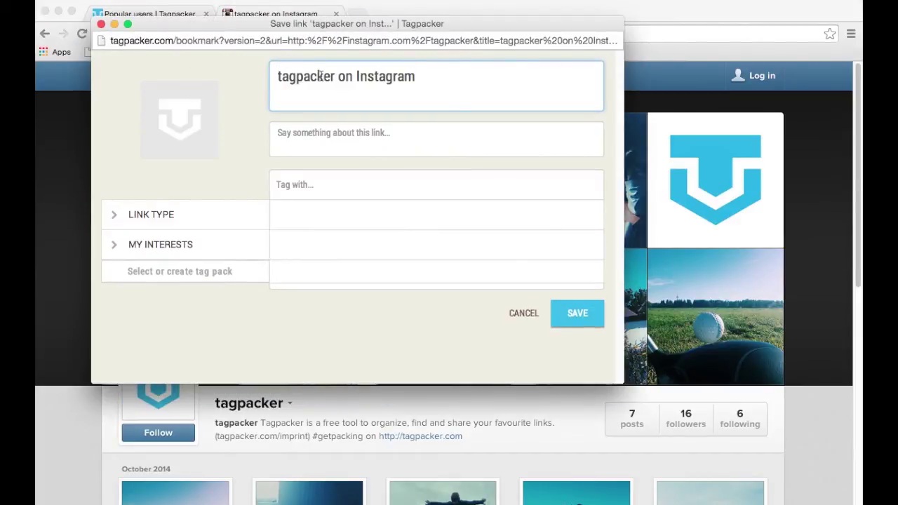
{"action": "type", "text": "@"}
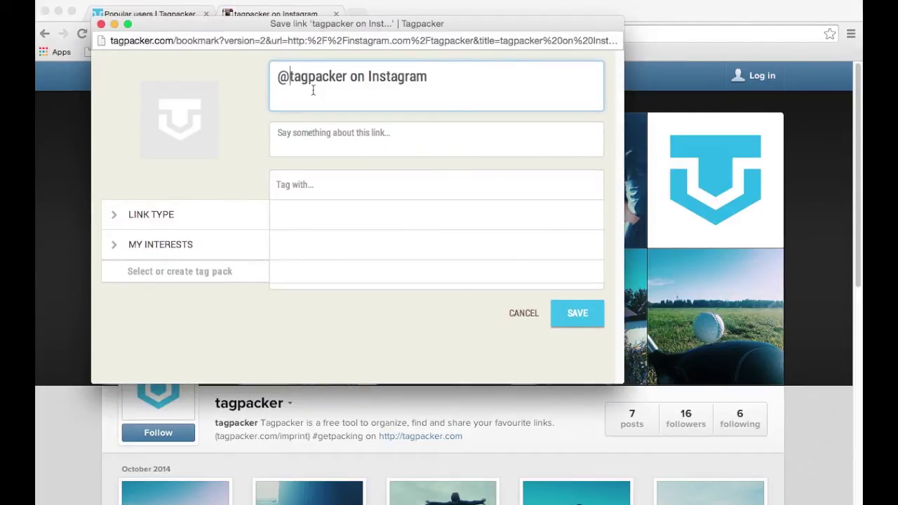
{"action": "left_click", "coordinate": [352, 141]}
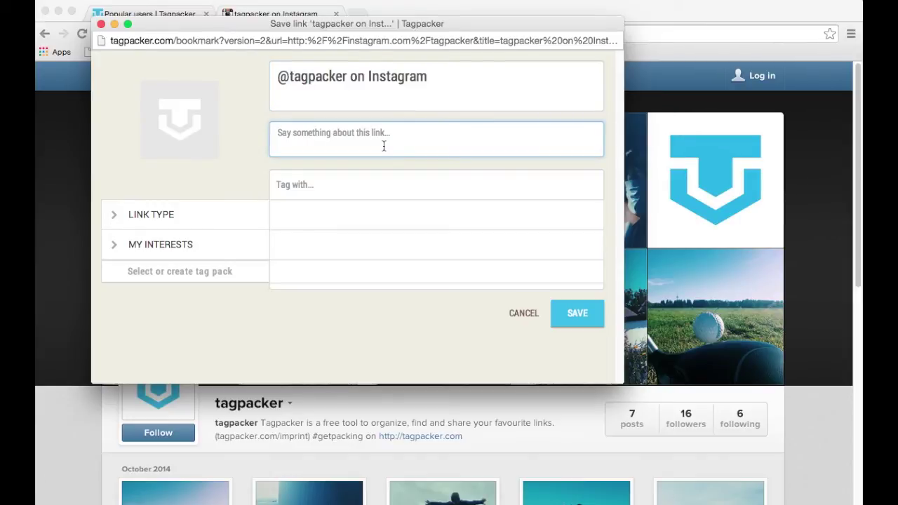
{"action": "type", "text": "Follo"}
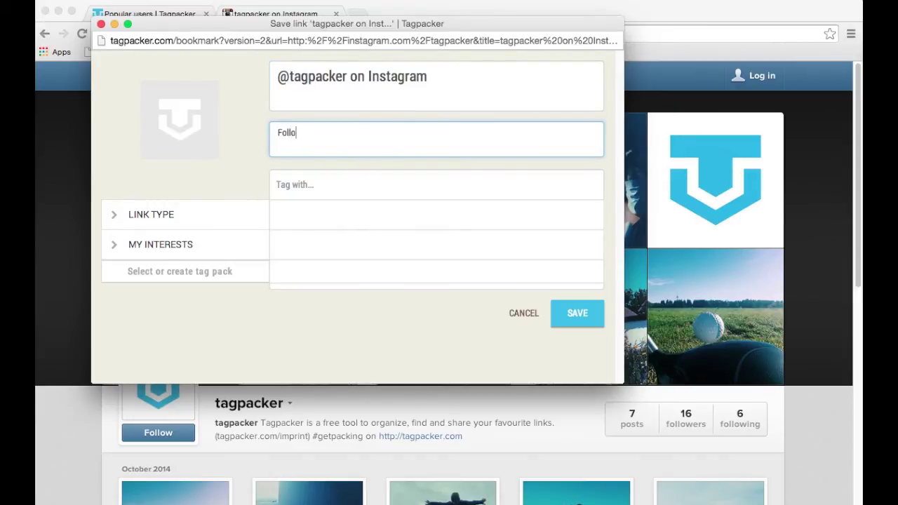
{"action": "type", "text": "w us on Instagram, we"}
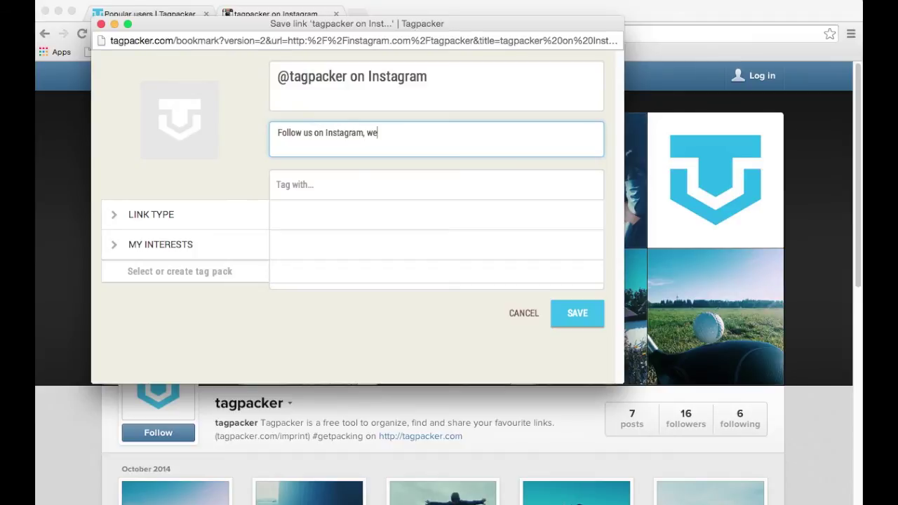
{"action": "type", "text": "'d love to see you!"}
{"action": "key", "text": "Tab"}
{"action": "type", "text": "Tagpacker"}
{"action": "key", "text": "Return"}
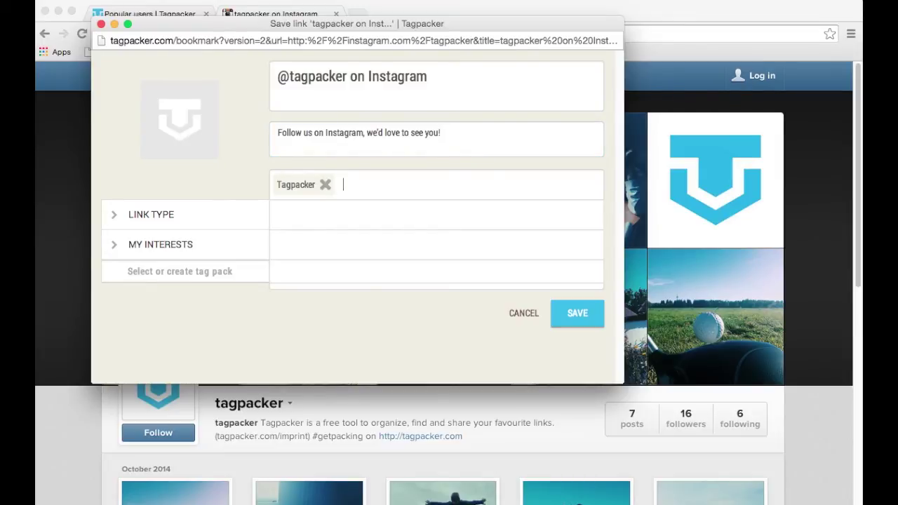
Give the link a new Profile link type and the Photography interest, then save it
{"action": "left_click", "coordinate": [116, 214]}
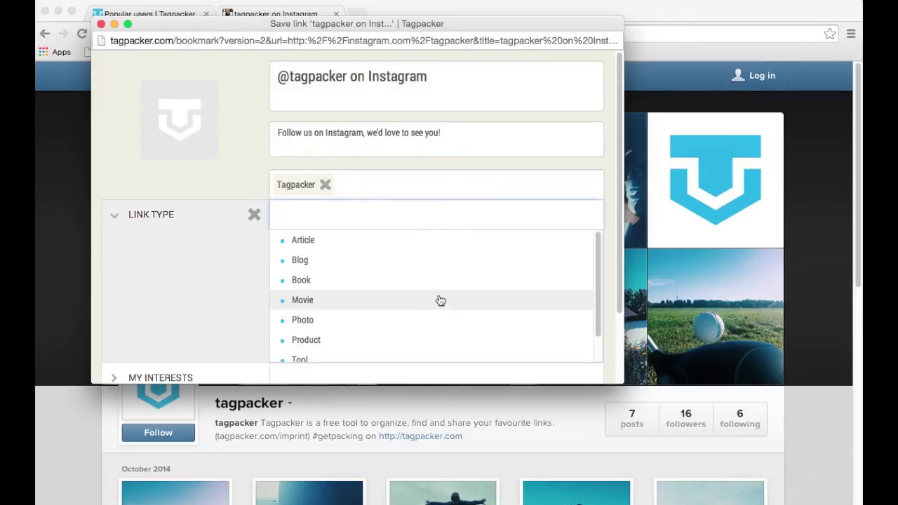
{"action": "scroll", "coordinate": [438, 298], "scroll_direction": "down", "scroll_amount": 3}
{"action": "scroll", "coordinate": [351, 192], "scroll_direction": "up", "scroll_amount": 4}
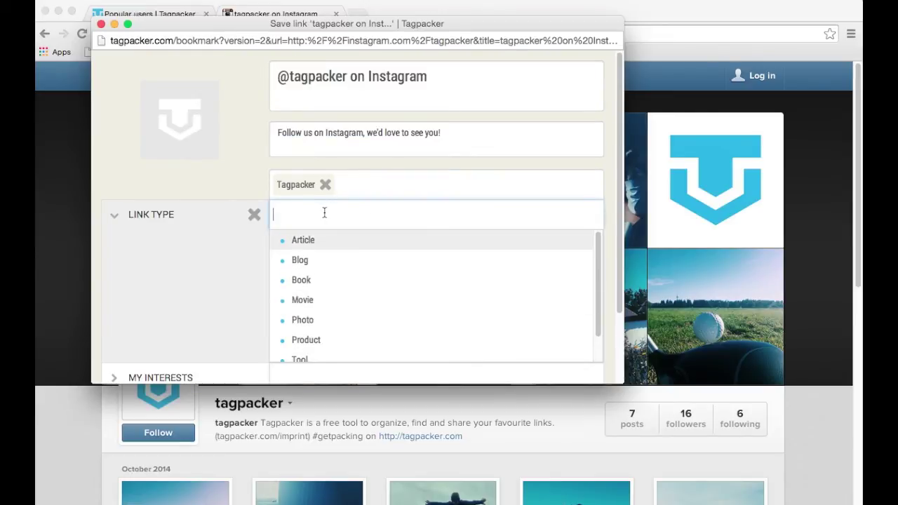
{"action": "type", "text": "Profile"}
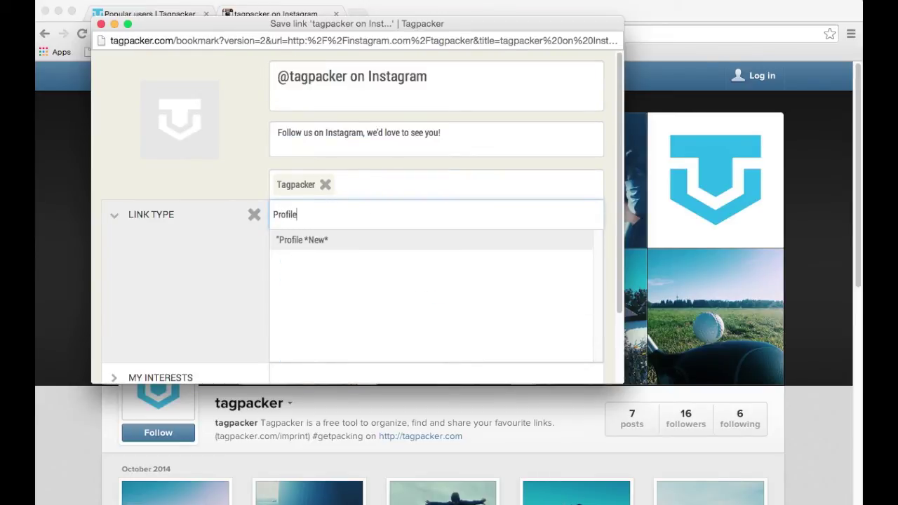
{"action": "key", "text": "Return"}
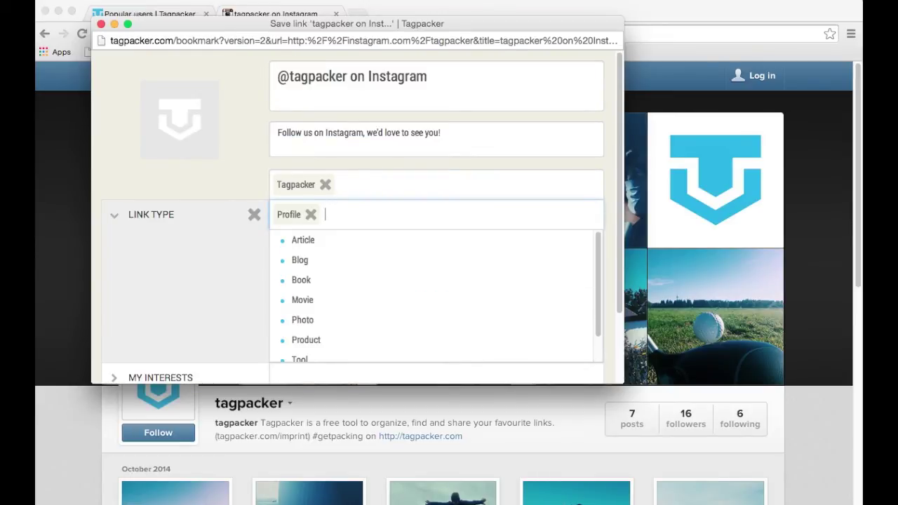
{"action": "left_click", "coordinate": [118, 217]}
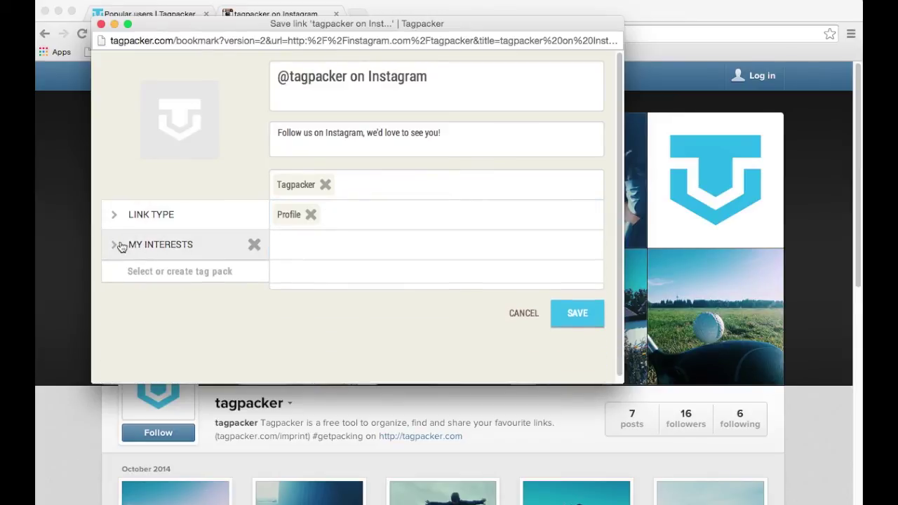
{"action": "left_click", "coordinate": [124, 245]}
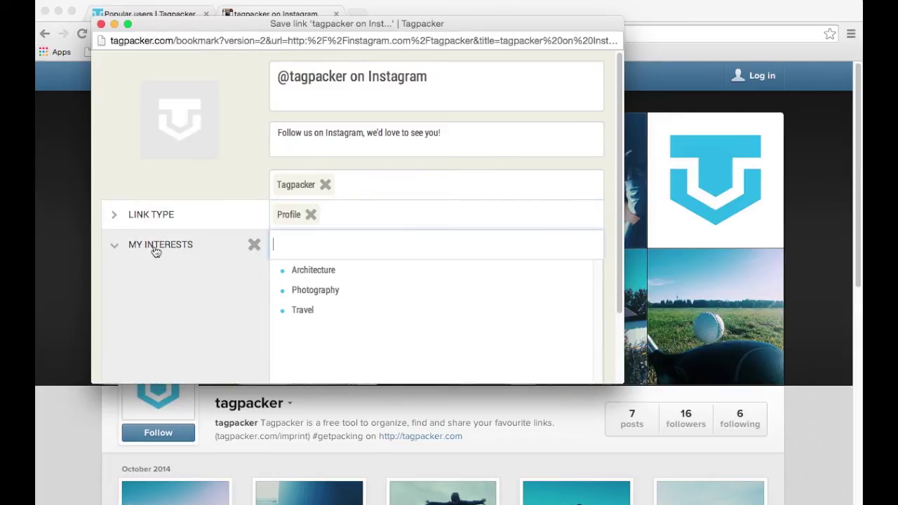
{"action": "left_click", "coordinate": [333, 293]}
{"action": "left_click", "coordinate": [128, 223]}
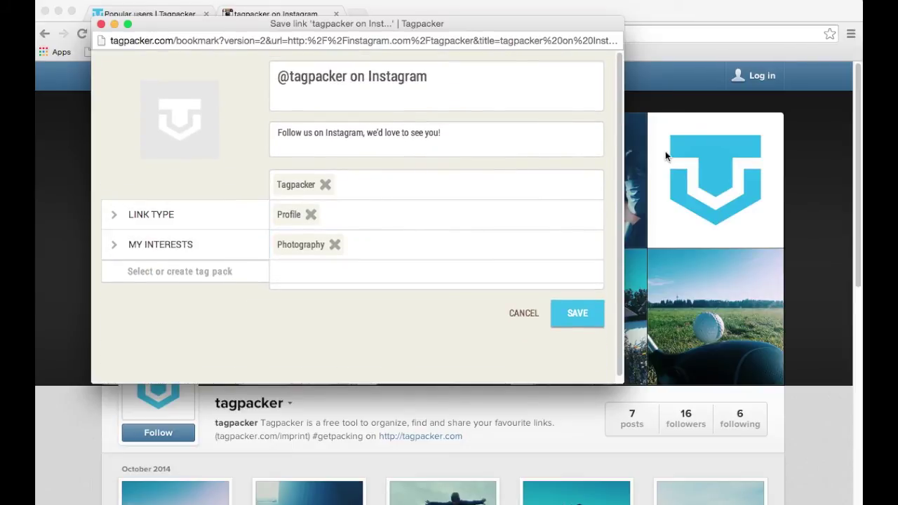
{"action": "left_click", "coordinate": [572, 319]}
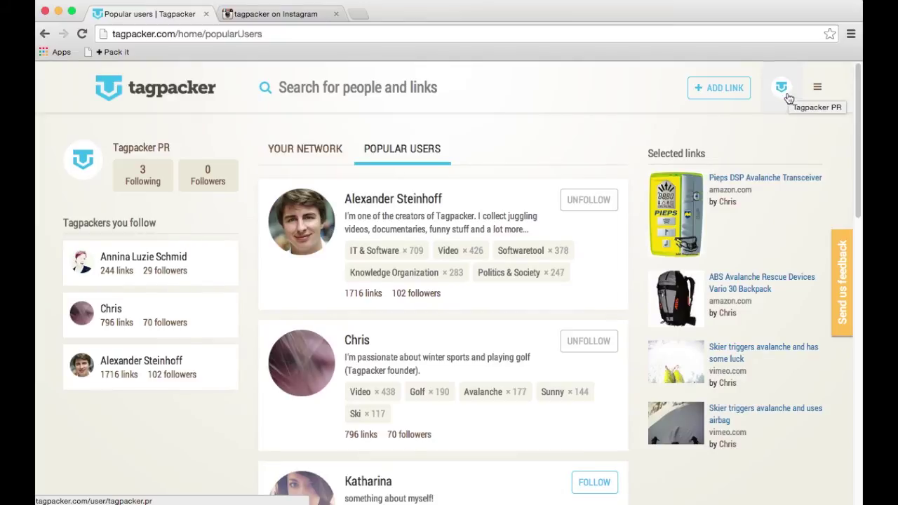
Open the Tagpacker PR profile, check the saved Instagram link, and collapse the Link Type filter
{"action": "left_click", "coordinate": [784, 96]}
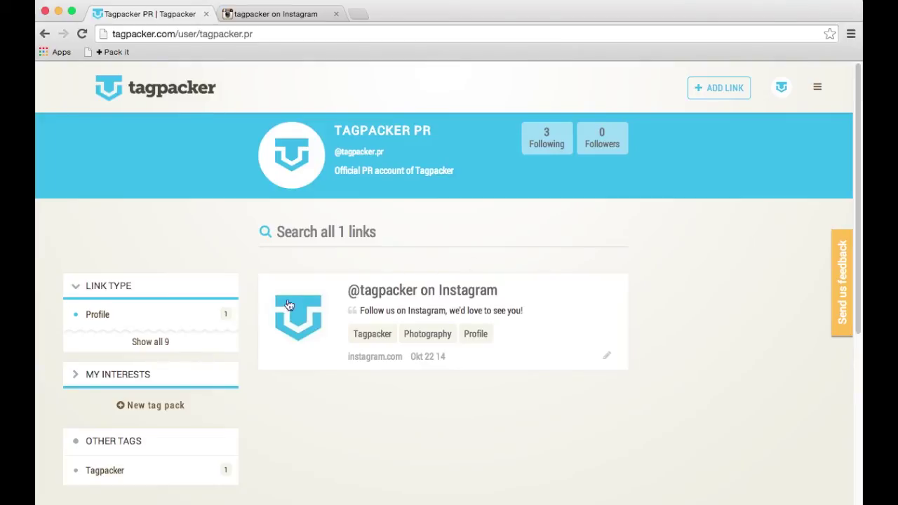
{"action": "left_click", "coordinate": [401, 294]}
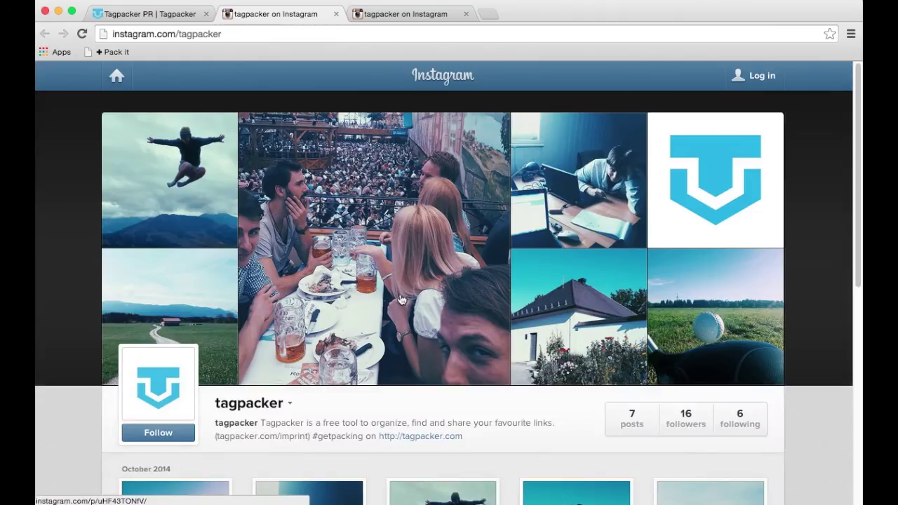
{"action": "left_click", "coordinate": [166, 14]}
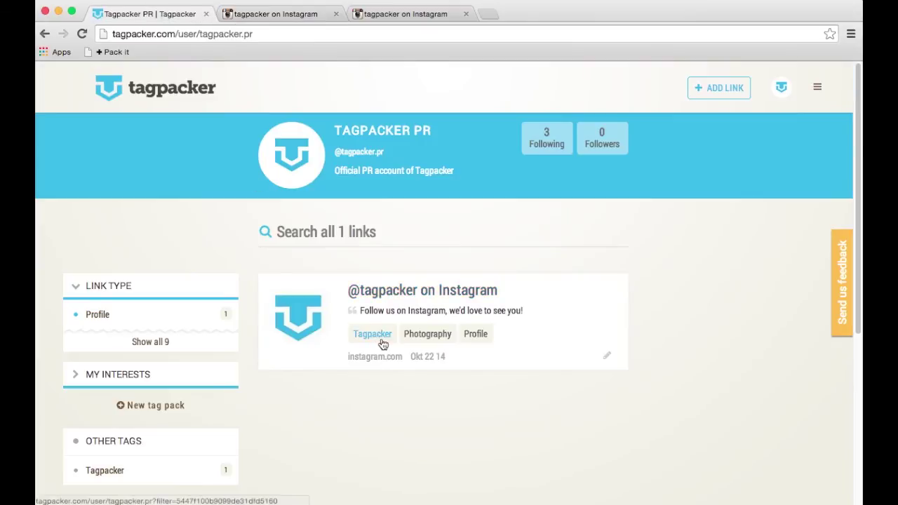
{"action": "left_click", "coordinate": [209, 340]}
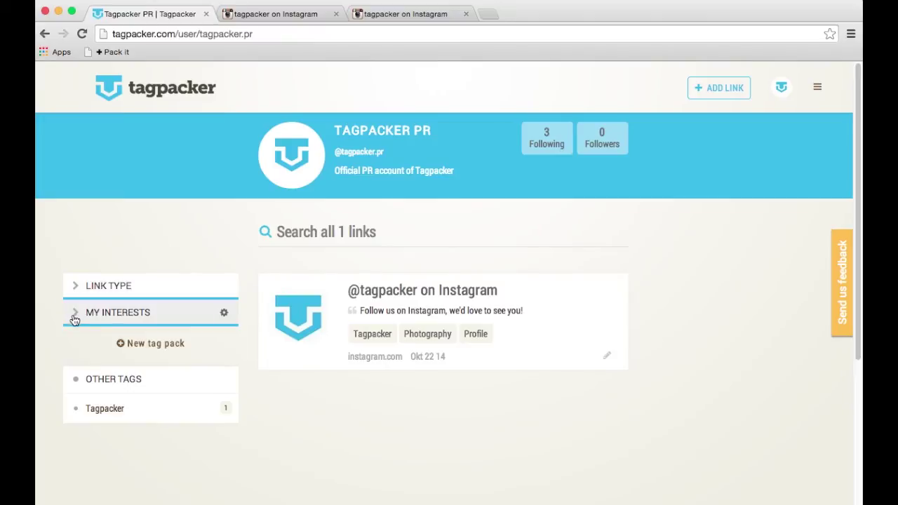
{"action": "mouse_move", "coordinate": [176, 322]}
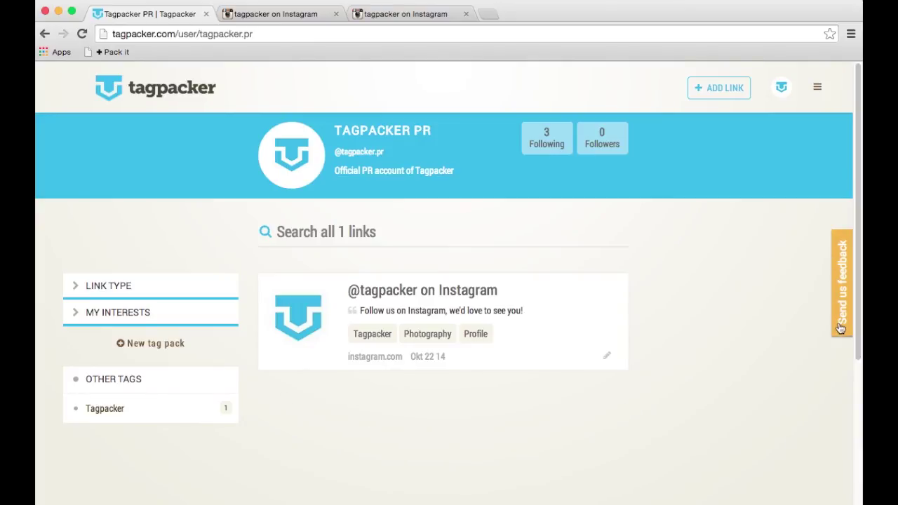
{"action": "left_click", "coordinate": [842, 281]}
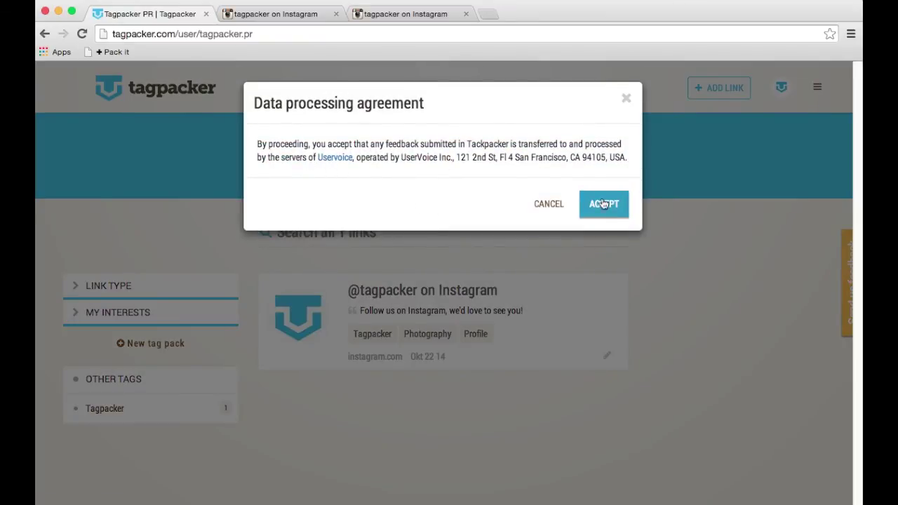
{"action": "left_click", "coordinate": [625, 100]}
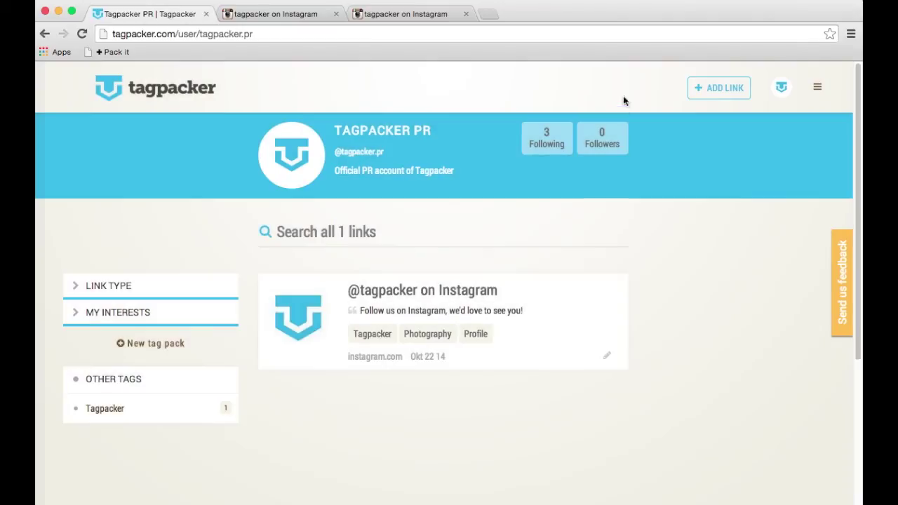